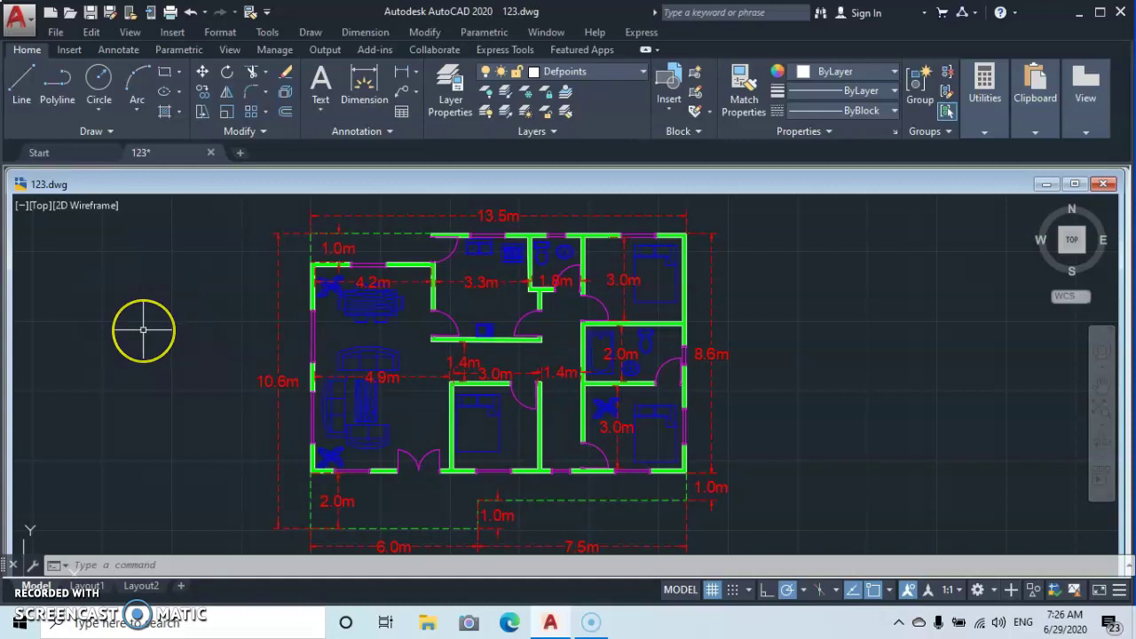
Start a plot of the model and set the plotter to DWG To PDF.pc3
{"action": "type", "text": "PLOT"}
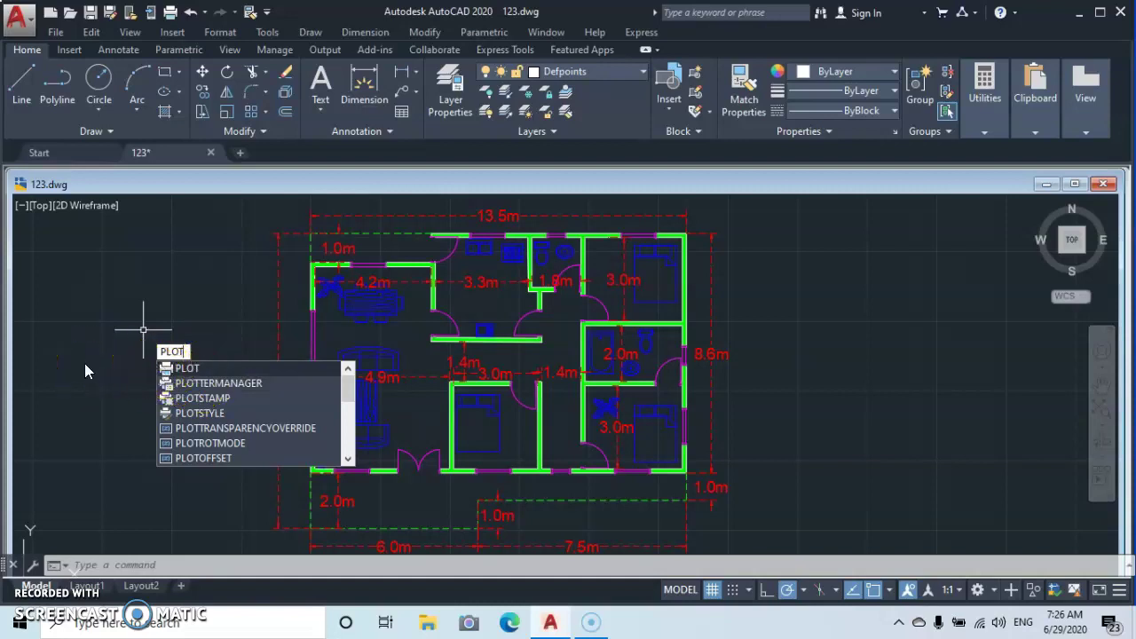
{"action": "key", "text": "Escape"}
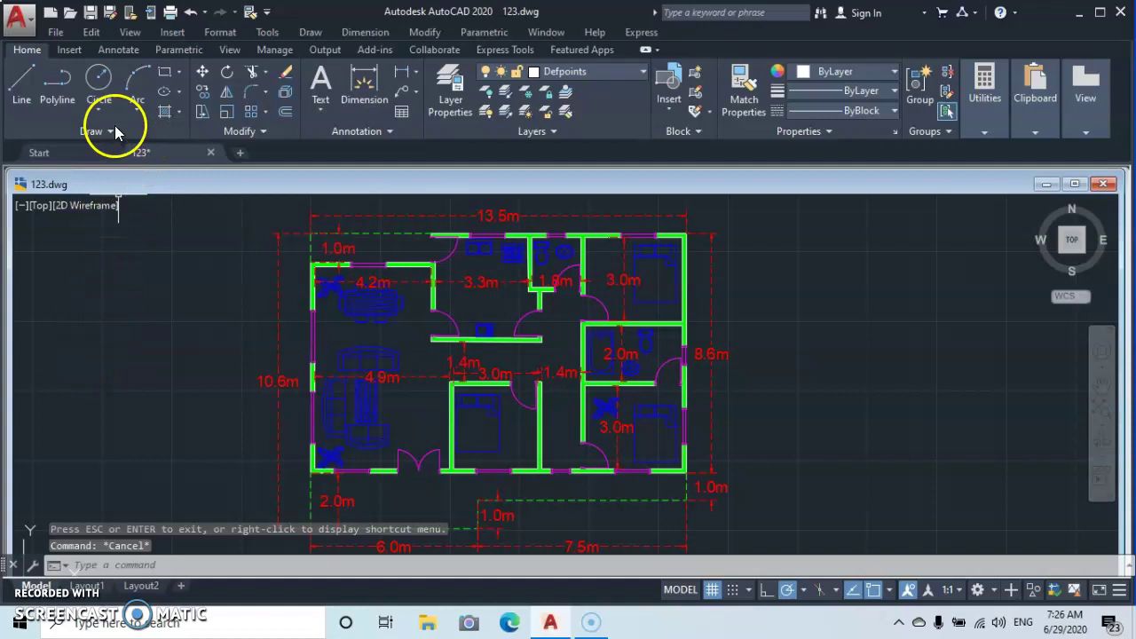
{"action": "left_click", "coordinate": [169, 14]}
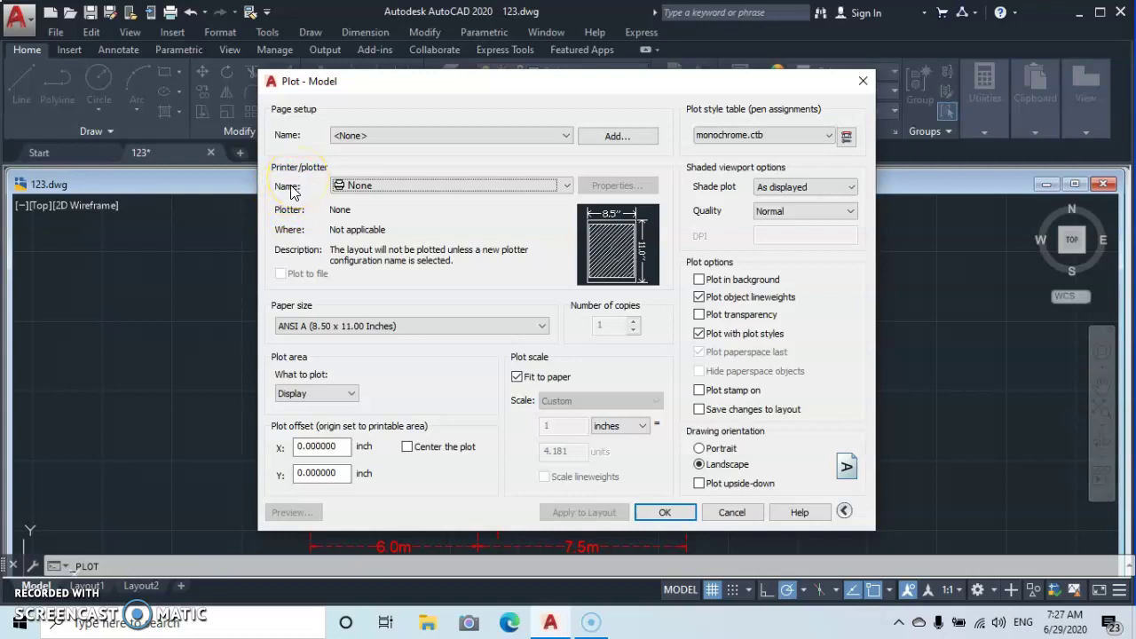
{"action": "left_click", "coordinate": [567, 186]}
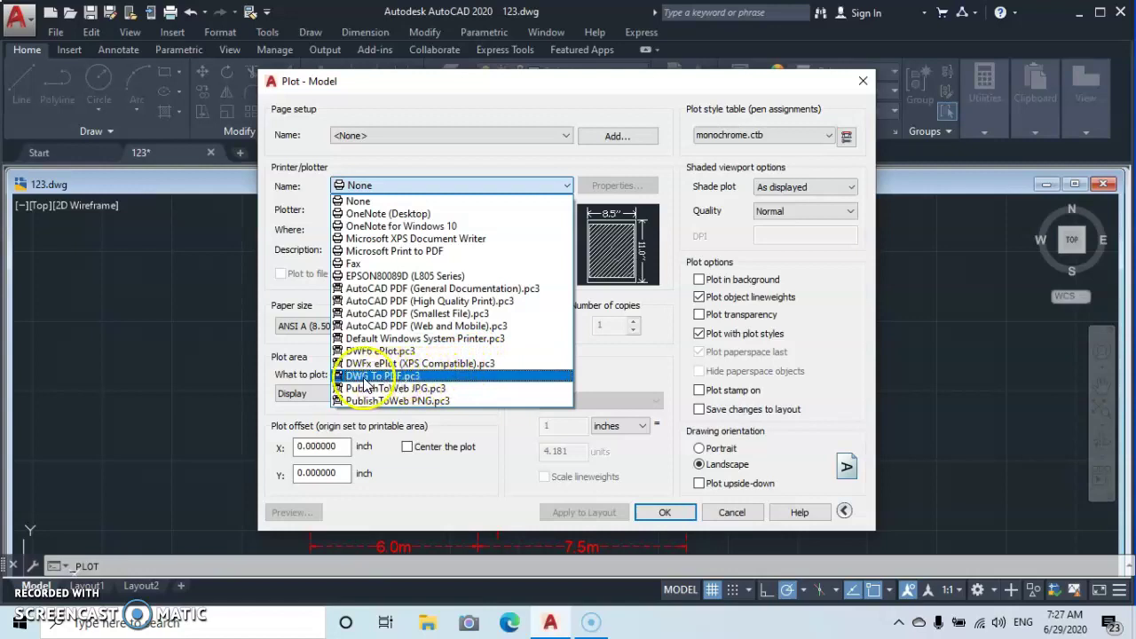
{"action": "left_click", "coordinate": [435, 376]}
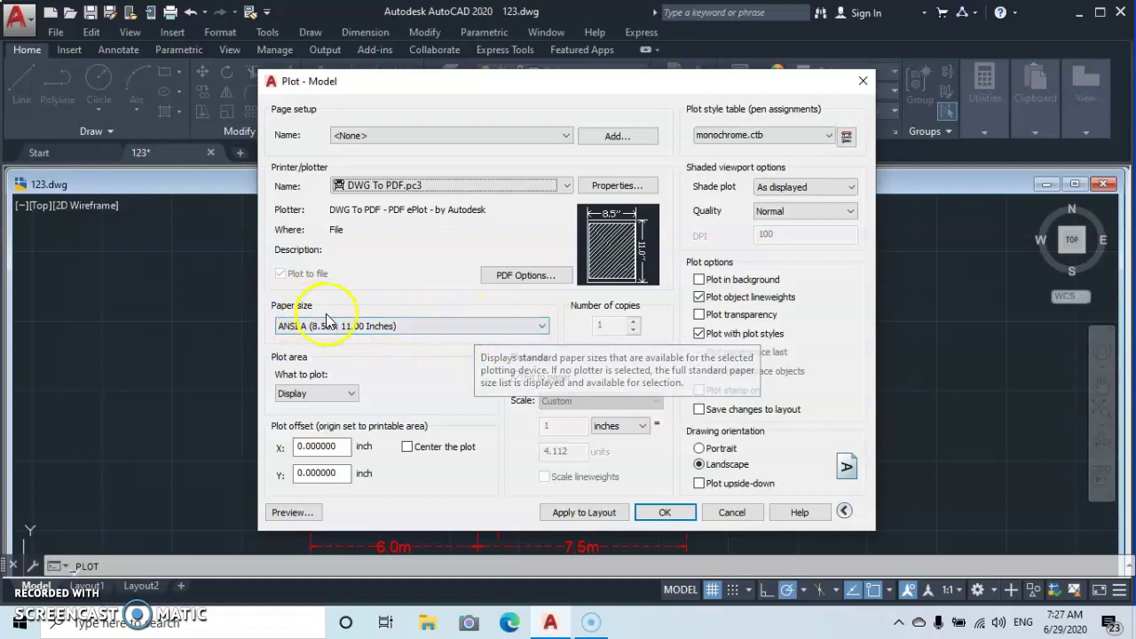
Set the paper size to ISO A3 (420.00 x 297.00 MM) and center the plot on the sheet
{"action": "left_click", "coordinate": [544, 328]}
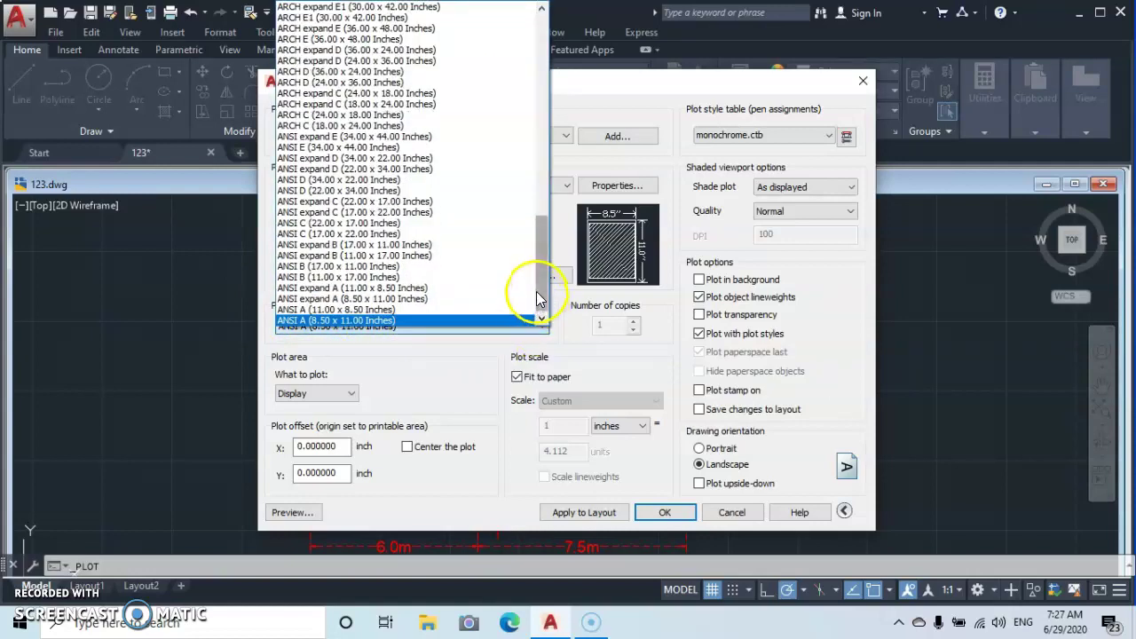
{"action": "left_click_drag", "start_coordinate": [546, 278], "coordinate": [536, 190]}
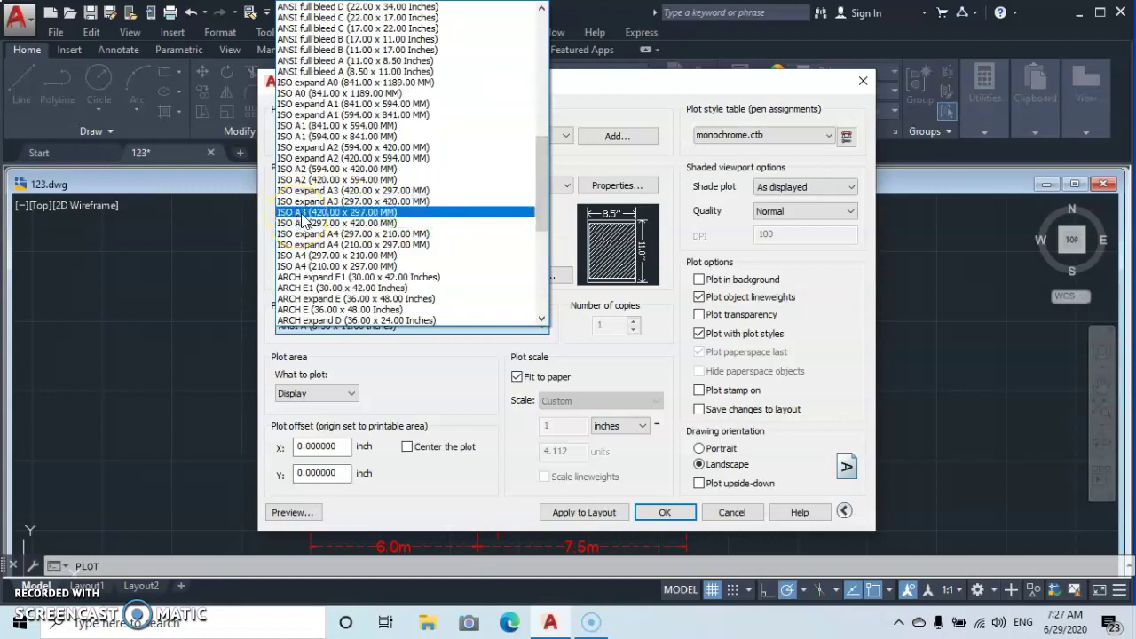
{"action": "left_click", "coordinate": [350, 213]}
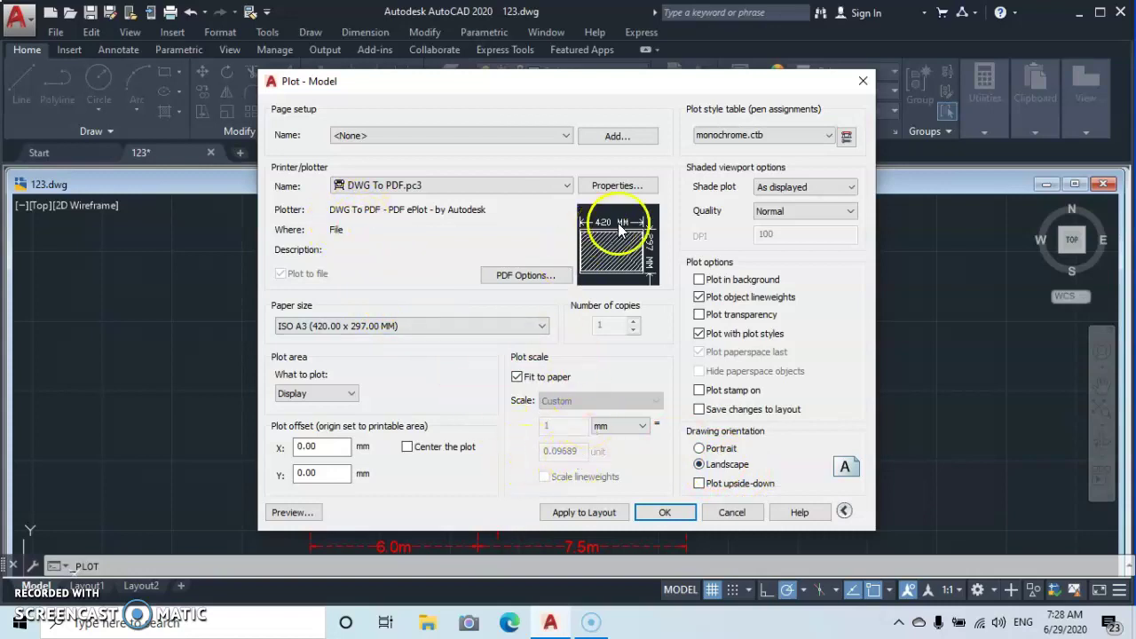
{"action": "mouse_move", "coordinate": [621, 235]}
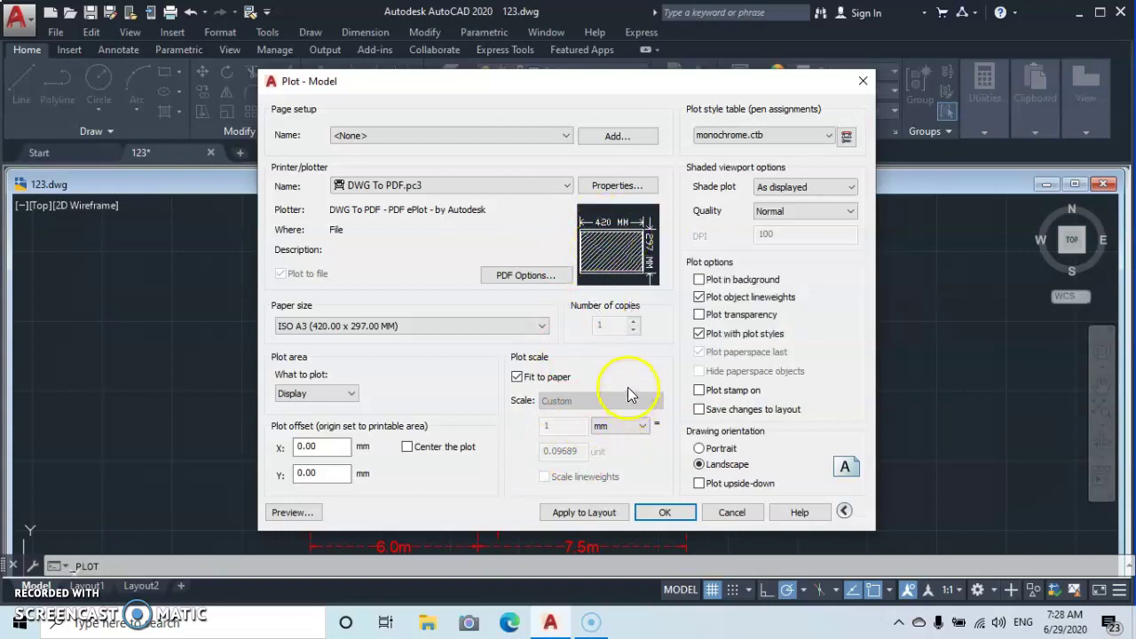
{"action": "left_click", "coordinate": [407, 448]}
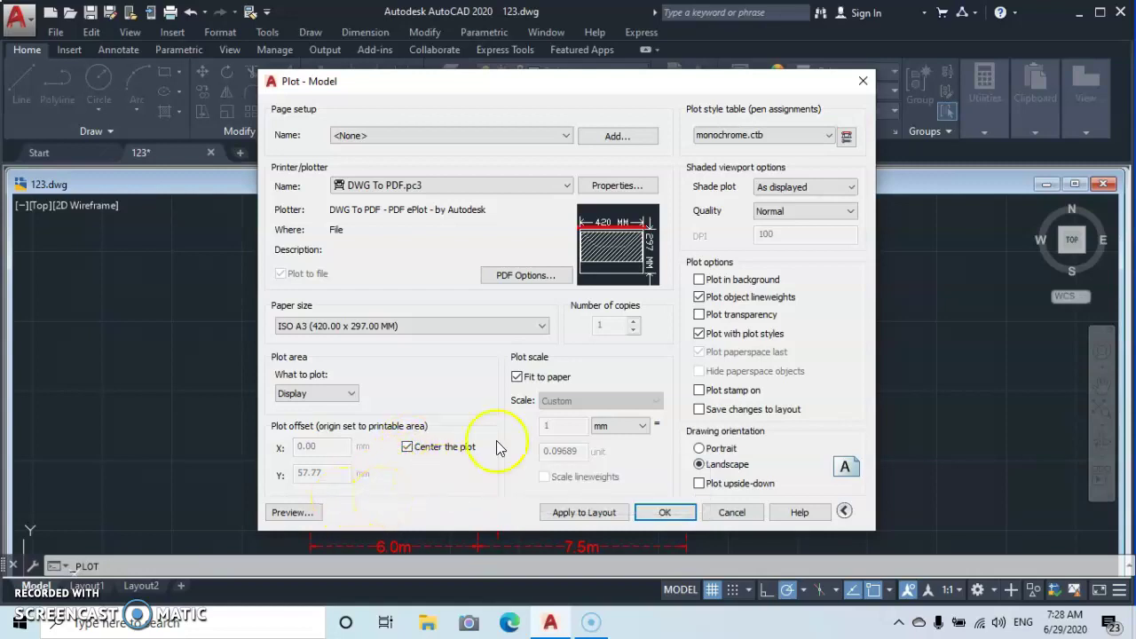
Set the plot style table to None and preview the floor plan plot in its layer colours
{"action": "left_click", "coordinate": [827, 135]}
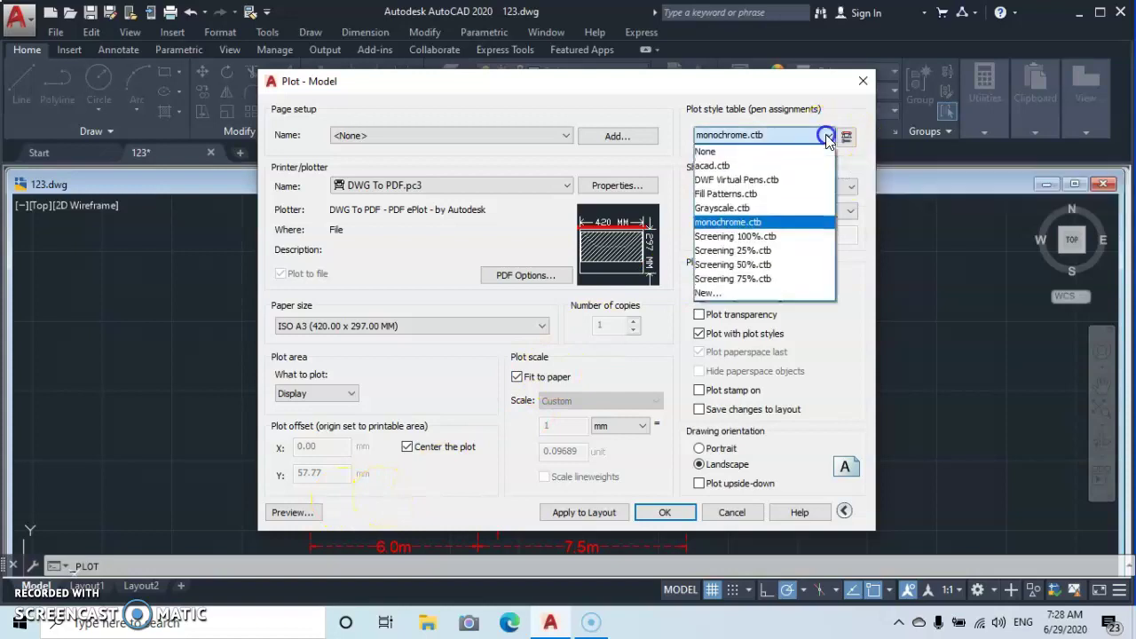
{"action": "left_click", "coordinate": [734, 149]}
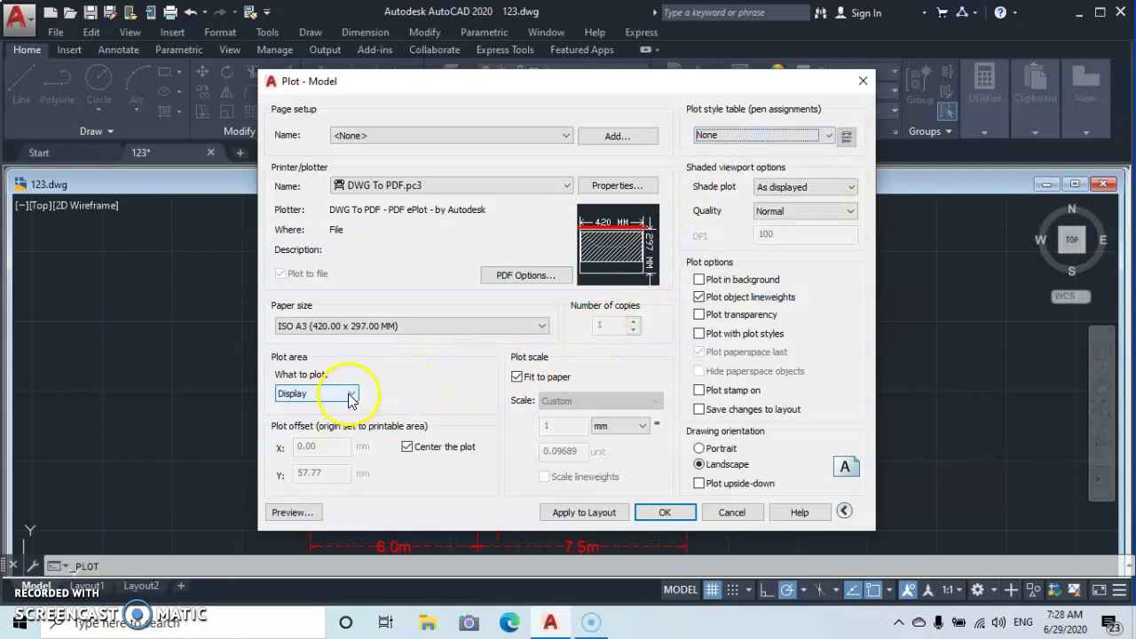
{"action": "left_click", "coordinate": [293, 513]}
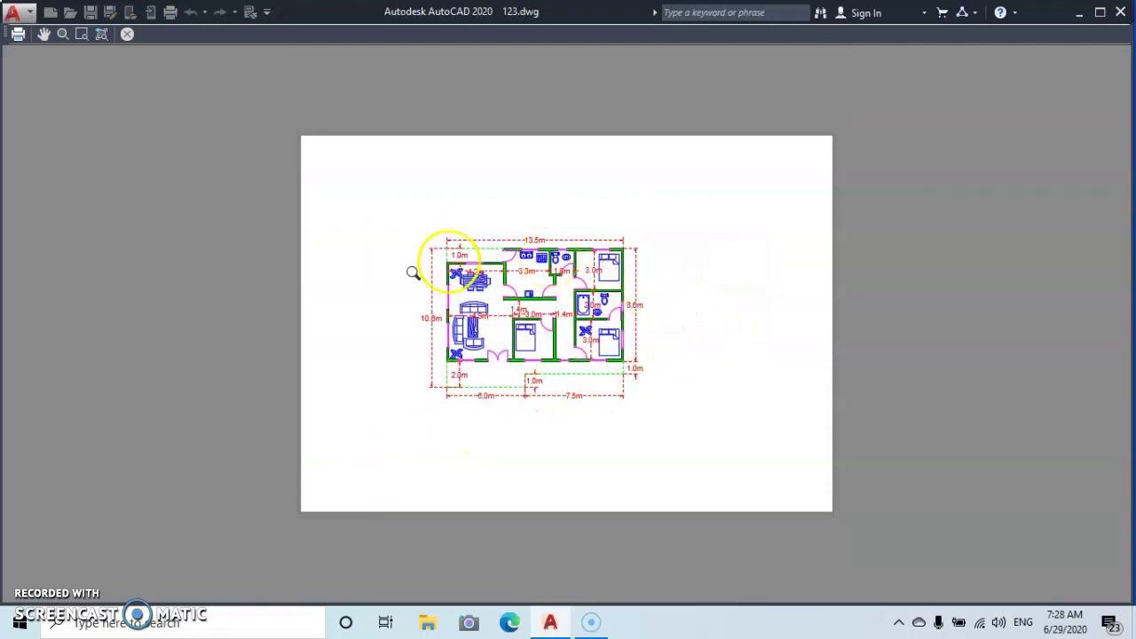
{"action": "scroll", "coordinate": [549, 318], "scroll_direction": "up", "scroll_amount": 4}
{"action": "scroll", "coordinate": [541, 314], "scroll_direction": "down", "scroll_amount": 2}
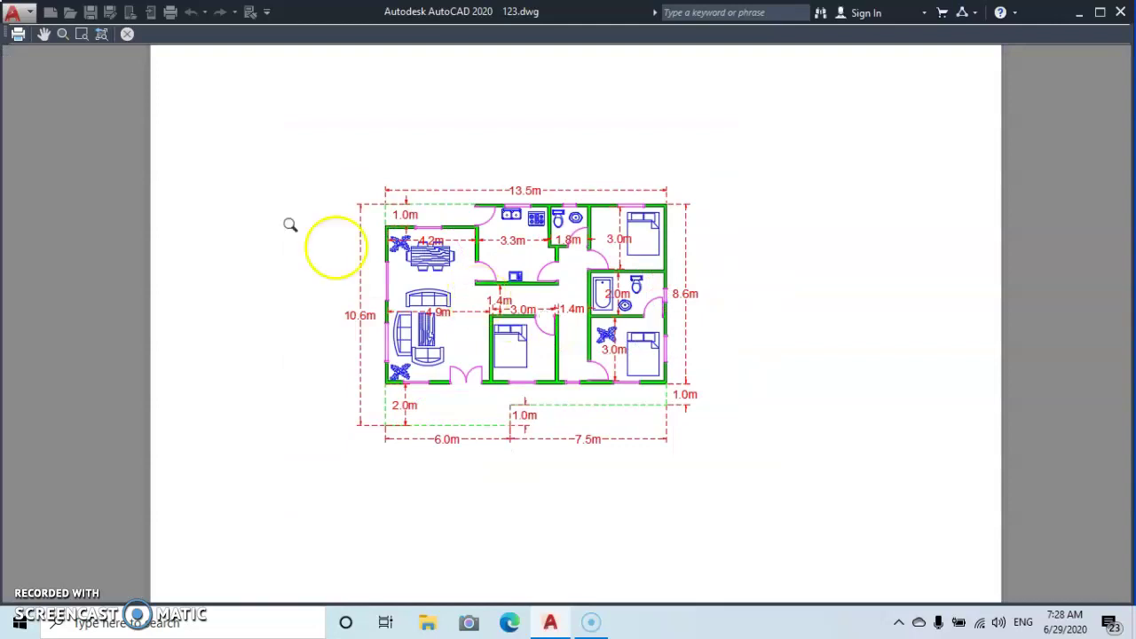
{"action": "left_click", "coordinate": [127, 34]}
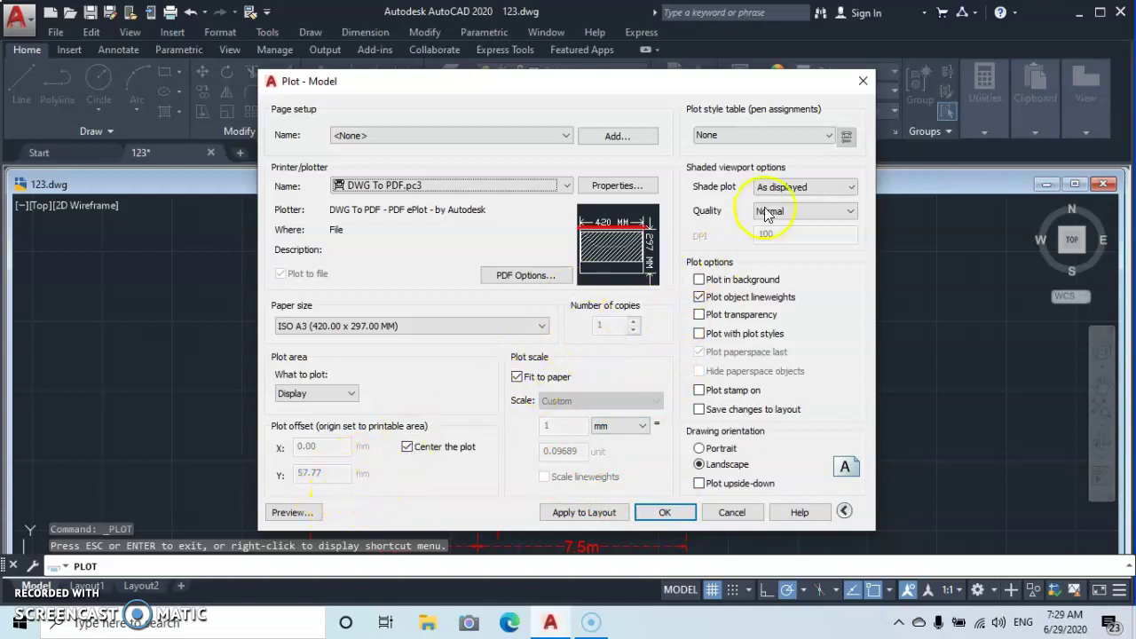
Set the plot style table to monochrome.ctb and assign it to all layouts
{"action": "left_click", "coordinate": [830, 138]}
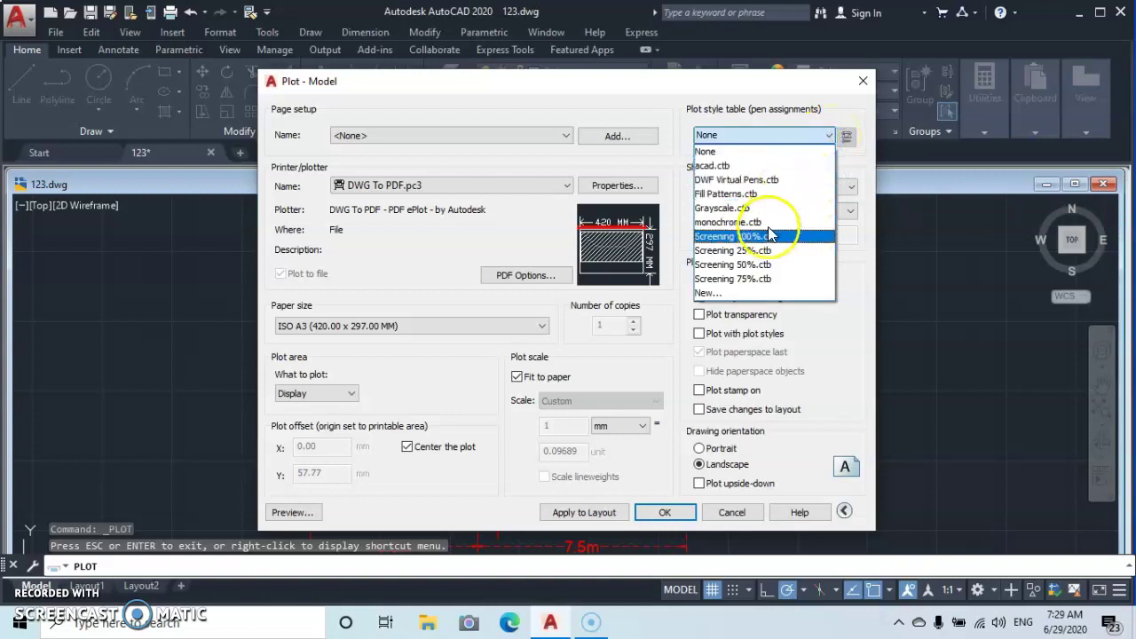
{"action": "left_click", "coordinate": [723, 224]}
{"action": "left_click", "coordinate": [577, 348]}
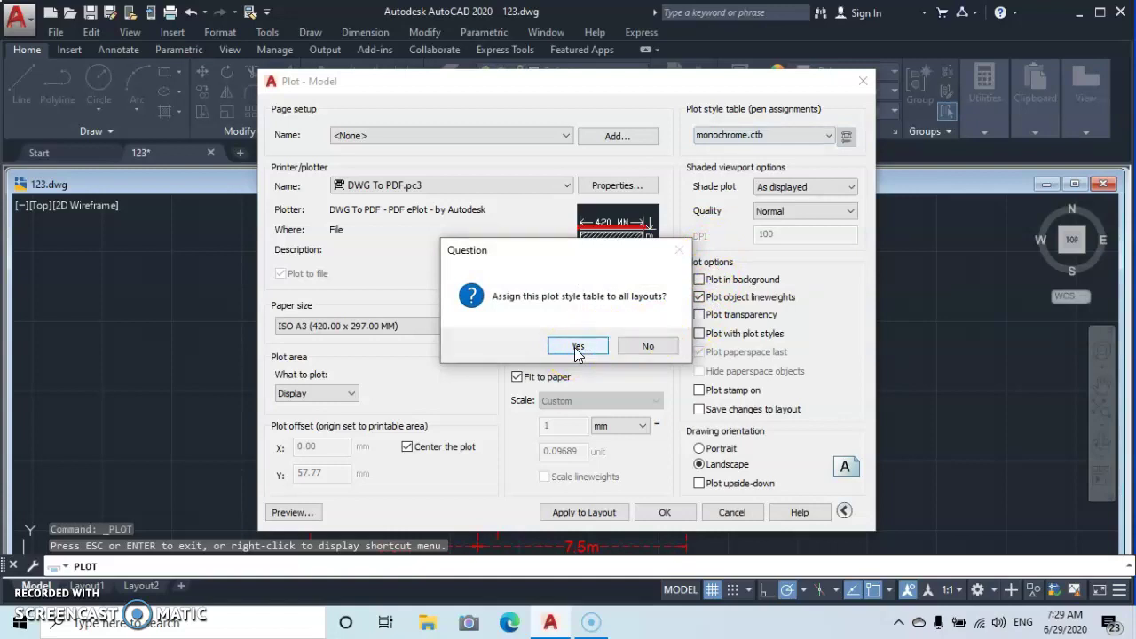
{"action": "left_click", "coordinate": [576, 347]}
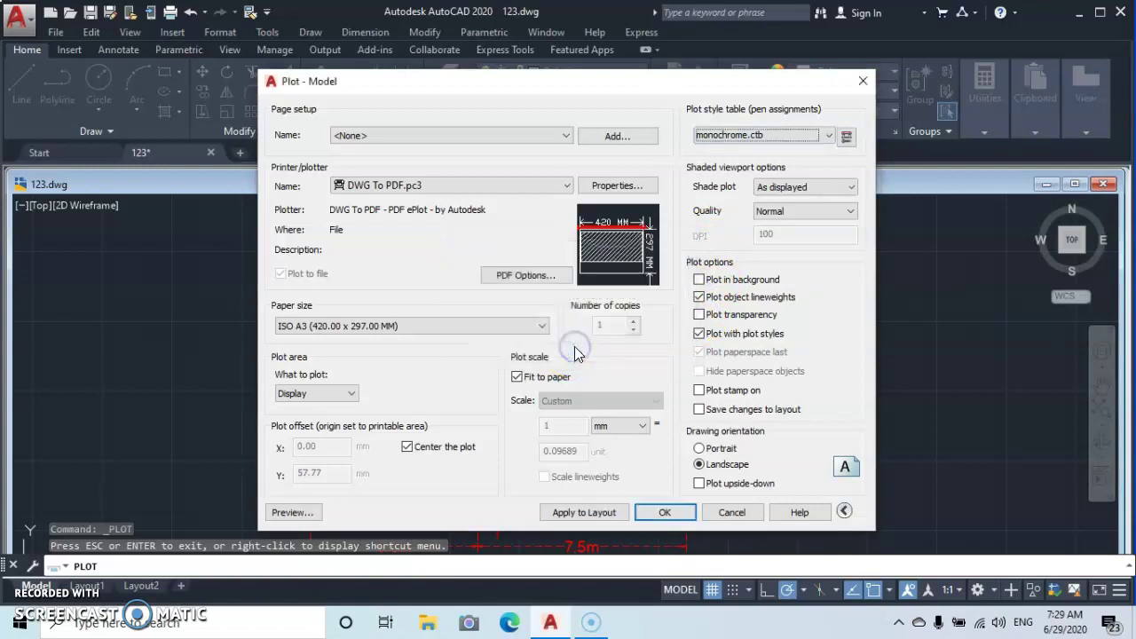
Preview the monochrome plot and examine the floor plan's lines, dimensions and placement on the sheet
{"action": "left_click", "coordinate": [289, 513]}
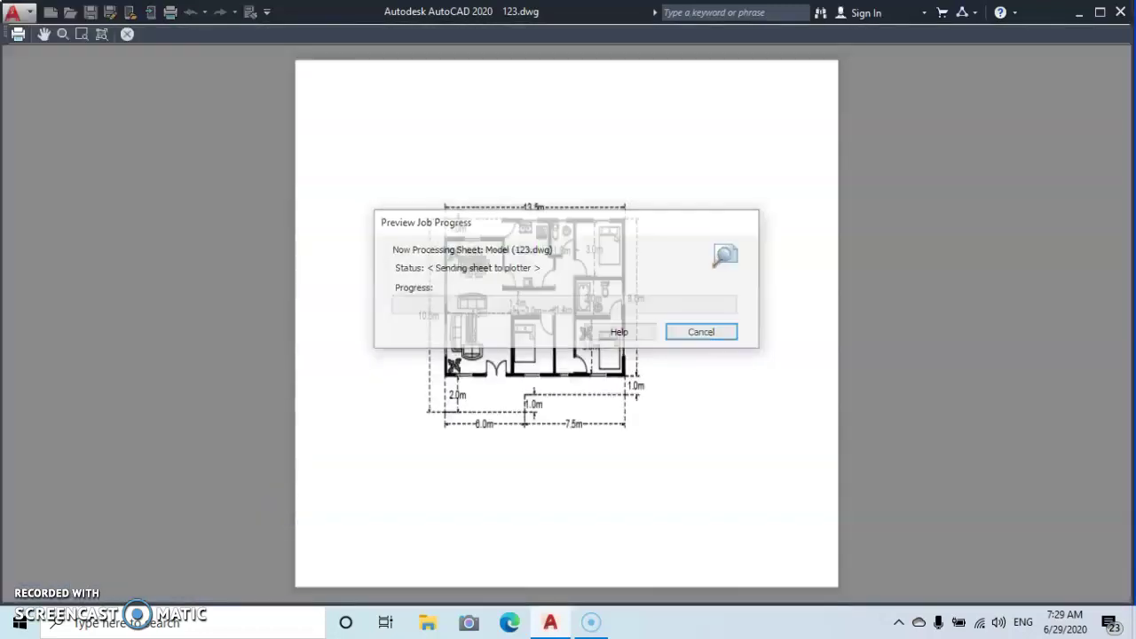
{"action": "scroll", "coordinate": [634, 355], "scroll_direction": "up", "scroll_amount": 2}
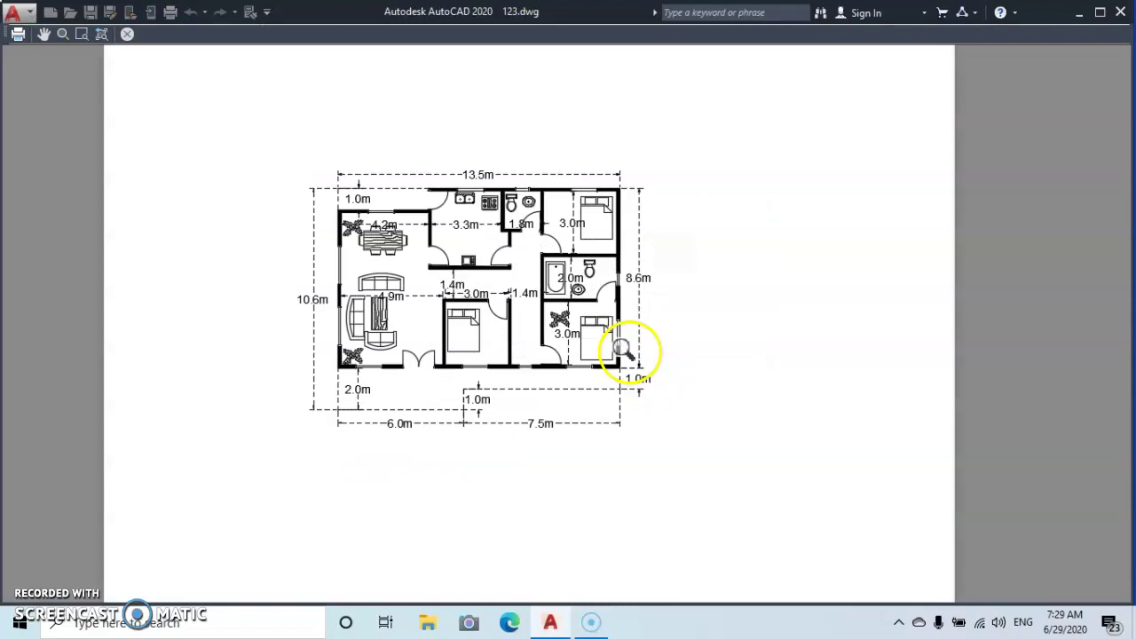
{"action": "scroll", "coordinate": [568, 328], "scroll_direction": "up", "scroll_amount": 2}
{"action": "scroll", "coordinate": [563, 325], "scroll_direction": "down", "scroll_amount": 2}
{"action": "scroll", "coordinate": [551, 319], "scroll_direction": "up", "scroll_amount": 2}
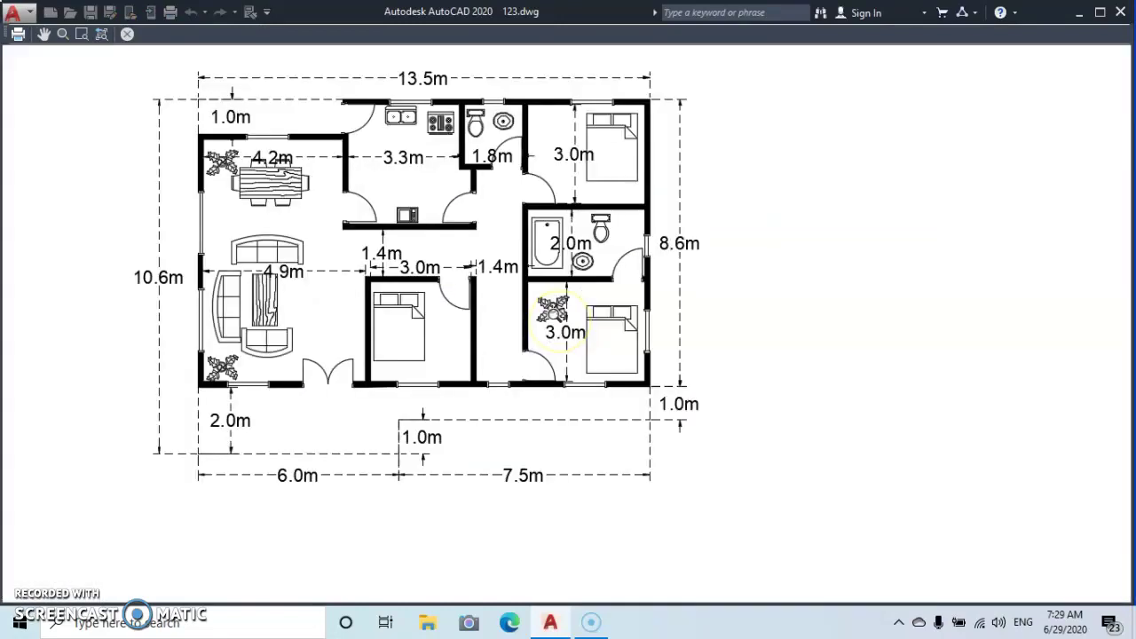
{"action": "scroll", "coordinate": [531, 310], "scroll_direction": "down", "scroll_amount": 2}
{"action": "scroll", "coordinate": [531, 310], "scroll_direction": "up", "scroll_amount": 3}
{"action": "scroll", "coordinate": [531, 310], "scroll_direction": "down", "scroll_amount": 3}
{"action": "scroll", "coordinate": [531, 310], "scroll_direction": "up", "scroll_amount": 2}
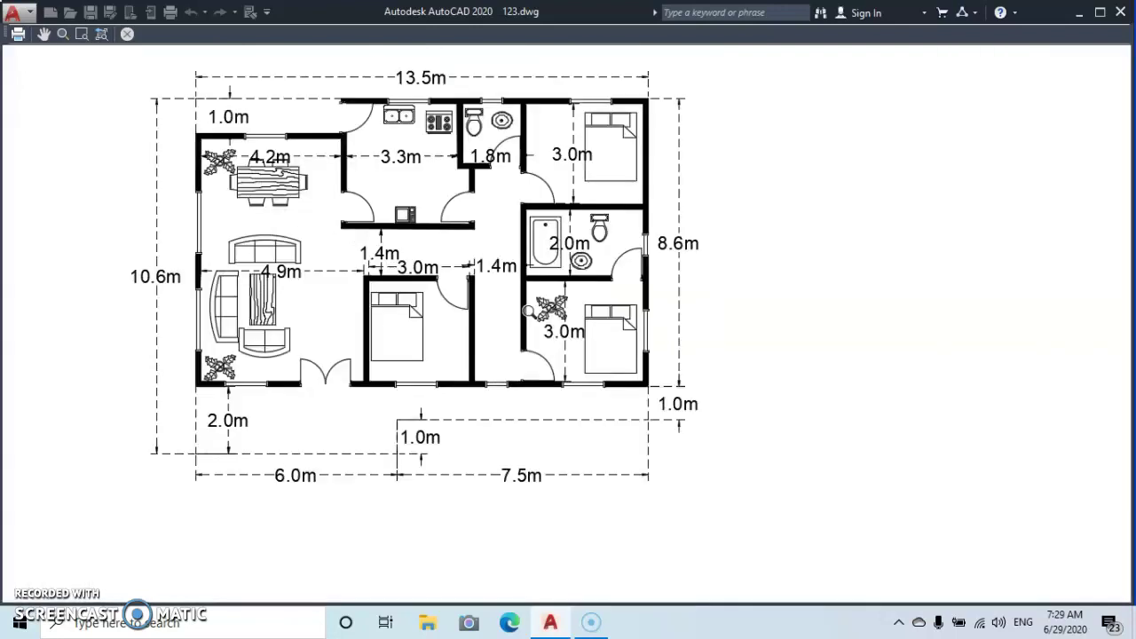
{"action": "scroll", "coordinate": [533, 295], "scroll_direction": "down", "scroll_amount": 2}
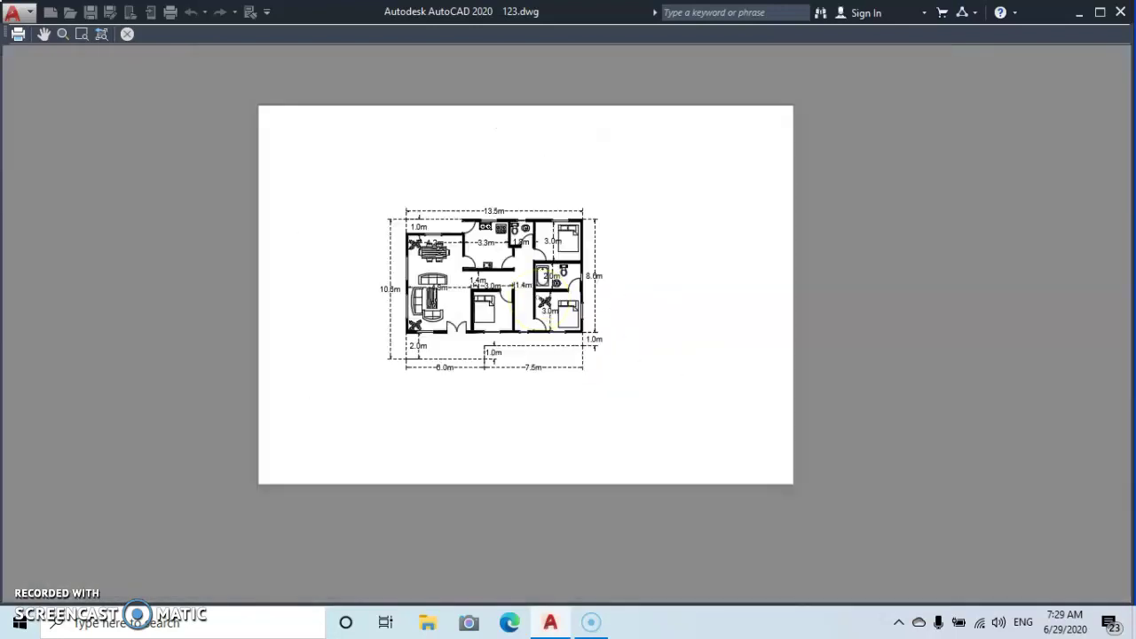
{"action": "left_click", "coordinate": [127, 35]}
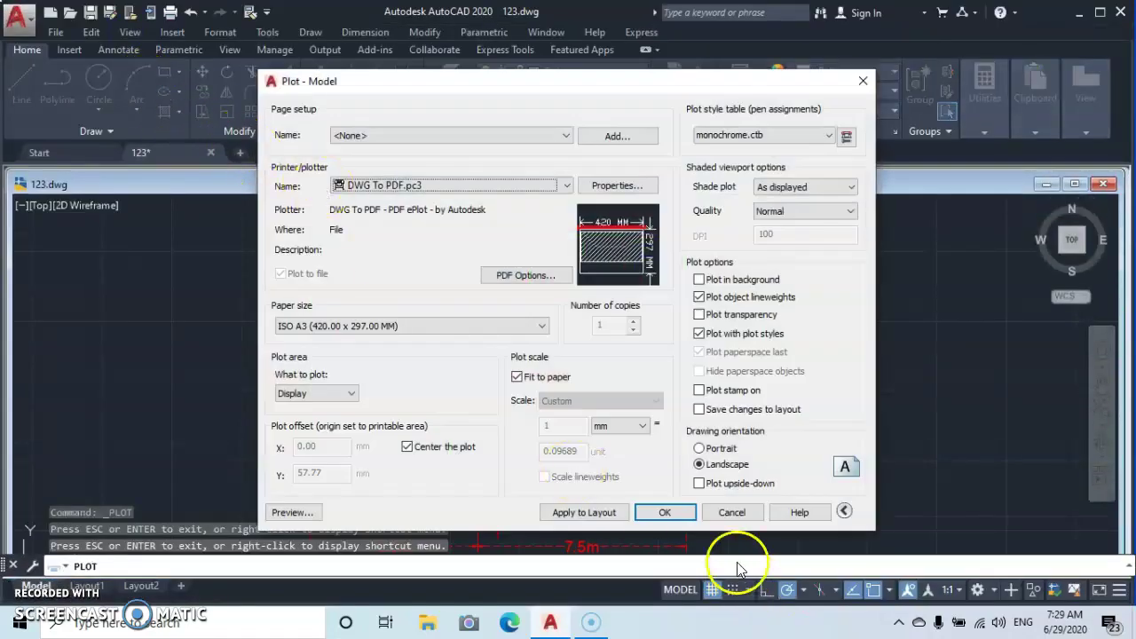
Plot the drawing to a PDF file named dr1 saved on the Desktop
{"action": "left_click", "coordinate": [666, 514]}
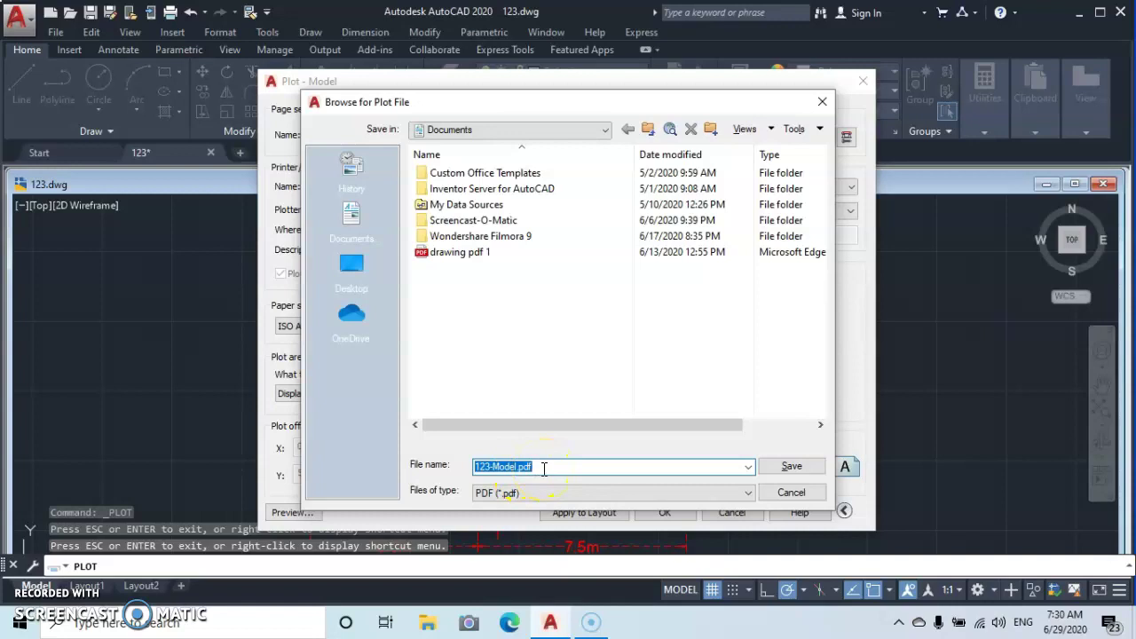
{"action": "key", "text": "BackSpace"}
{"action": "type", "text": "dr1"}
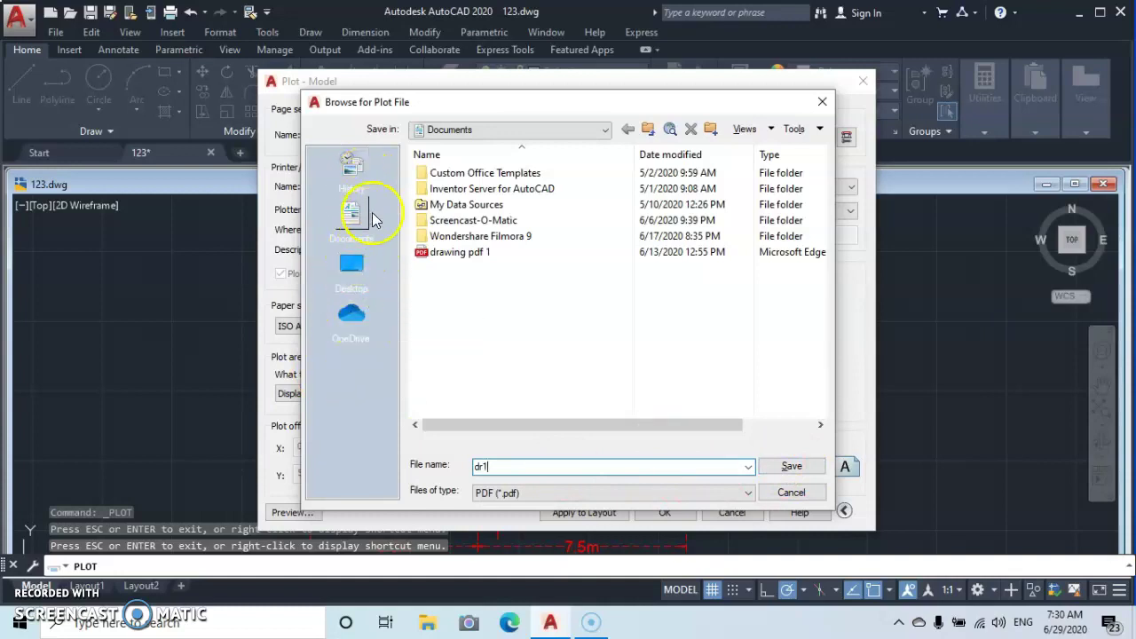
{"action": "left_click", "coordinate": [355, 282]}
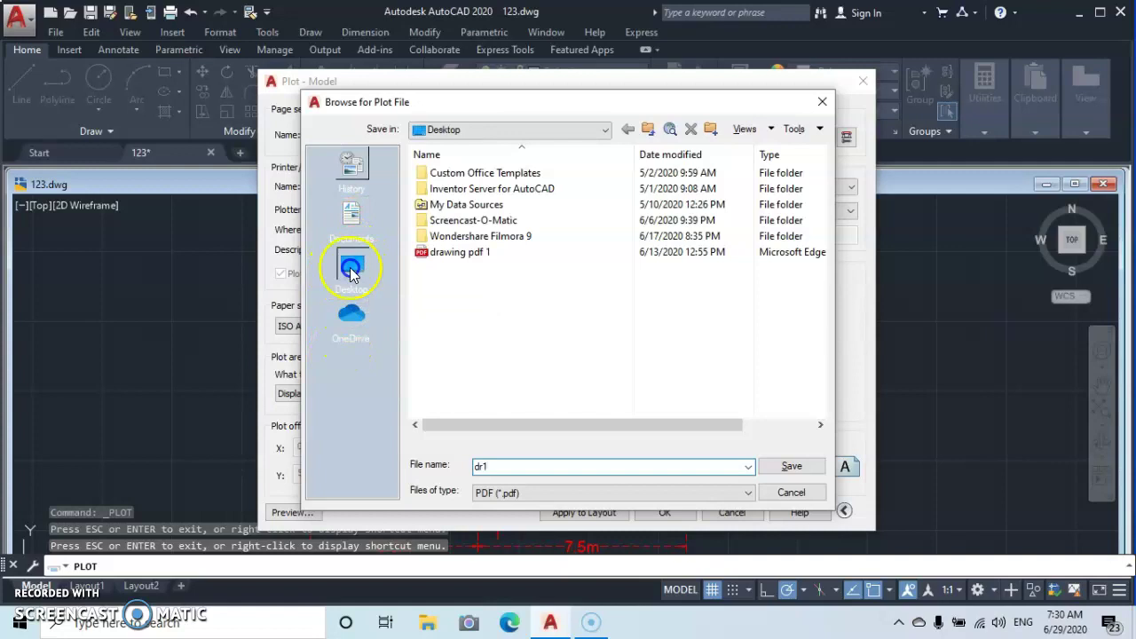
{"action": "left_click", "coordinate": [790, 470]}
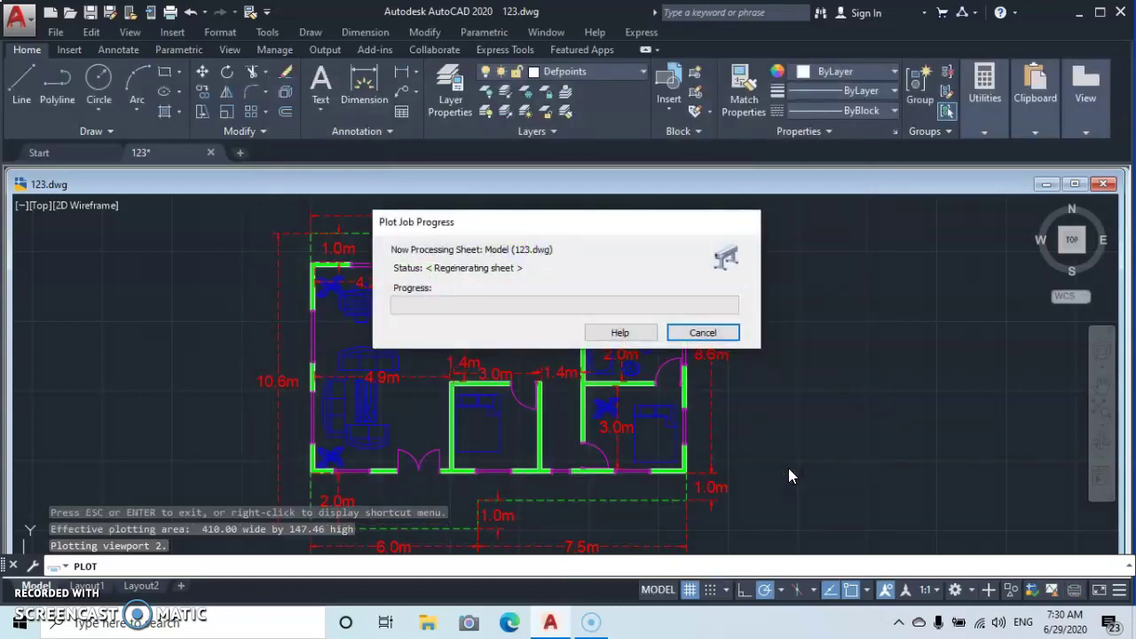